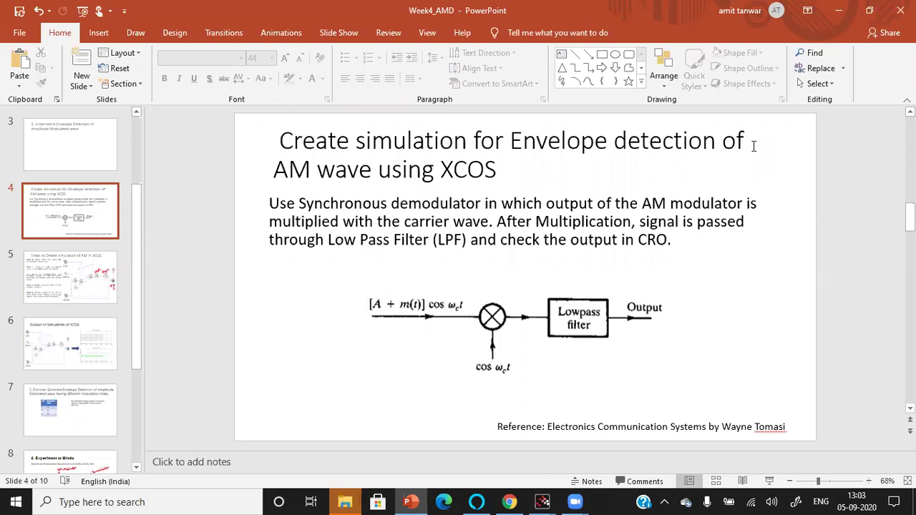
With the red pen, tick the multiplier, box the [A + m(t)] cos ωct input and underline cos ωct.
left_click(136, 34)
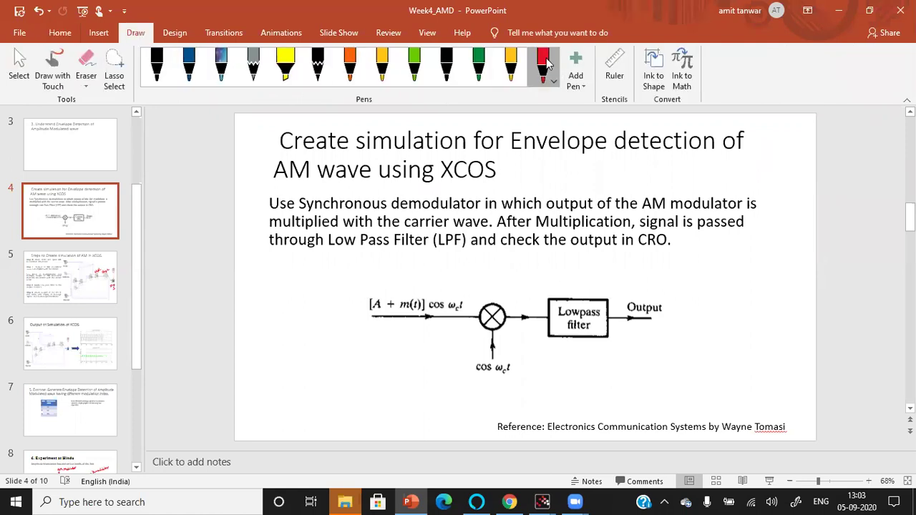
left_click(544, 63)
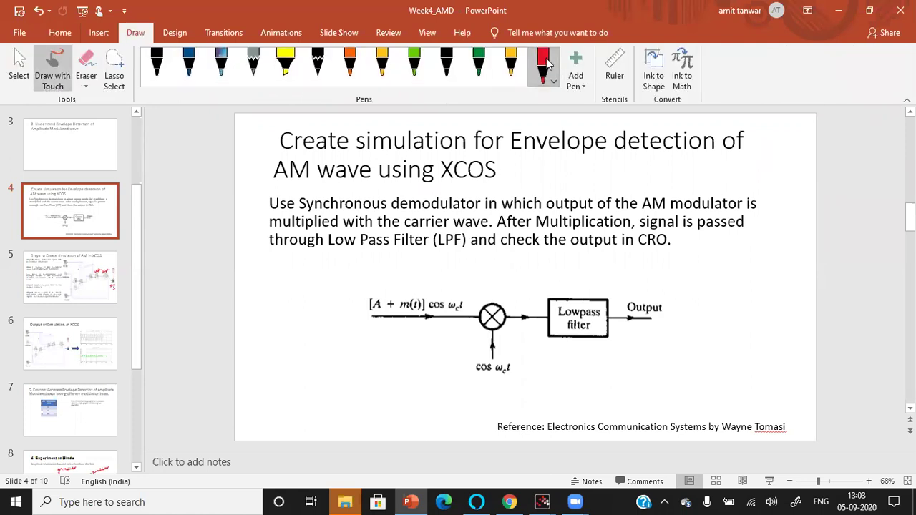
left_click_drag(492, 290, 525, 273)
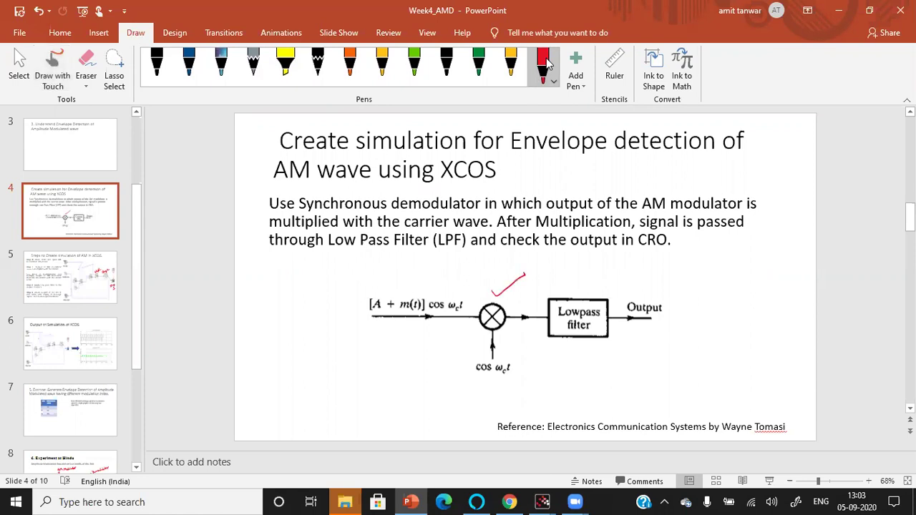
mouse_move(384, 287)
left_mouse_down()
mouse_move(364, 315)
mouse_move(374, 316)
mouse_move(466, 315)
left_mouse_up()
mouse_move(478, 381)
left_mouse_down()
mouse_move(517, 379)
mouse_move(472, 387)
left_mouse_up()
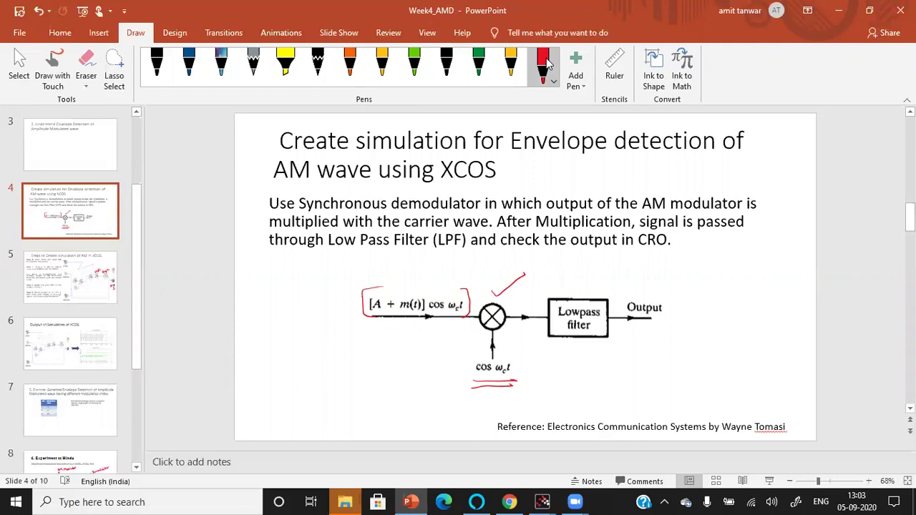
Sketch a red sine wave beside Output and label it m(t) with an underline.
mouse_move(665, 334)
left_mouse_down()
mouse_move(678, 308)
mouse_move(696, 335)
mouse_move(713, 307)
mouse_move(737, 331)
left_mouse_up()
left_click_drag(695, 353, 710, 352)
left_click_drag(715, 339, 725, 362)
left_click_drag(691, 372, 707, 369)
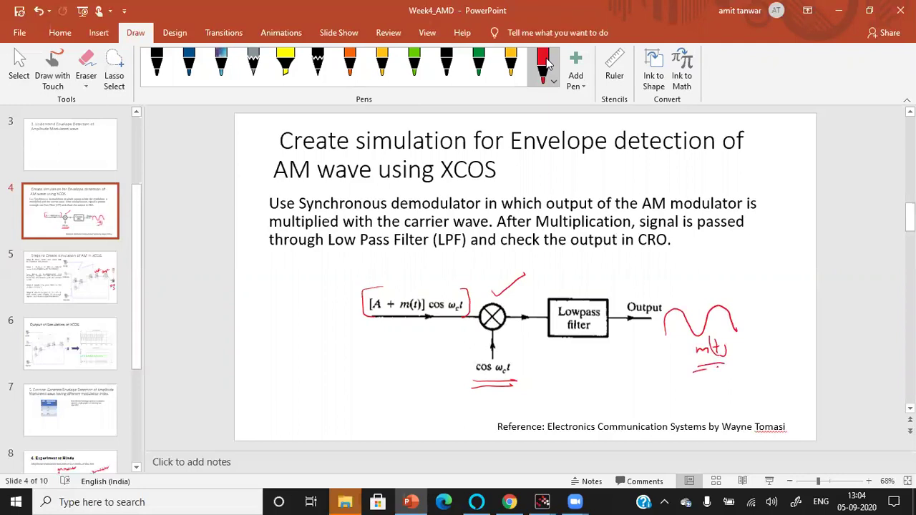
On slide 5, underline 'open AM modulation simulation' in Step 0 in red.
left_click(100, 282)
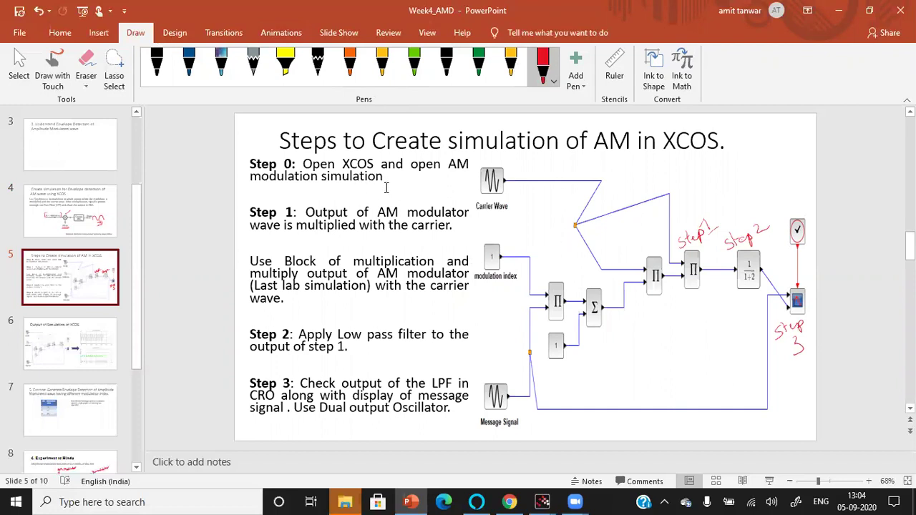
left_click_drag(429, 176, 464, 172)
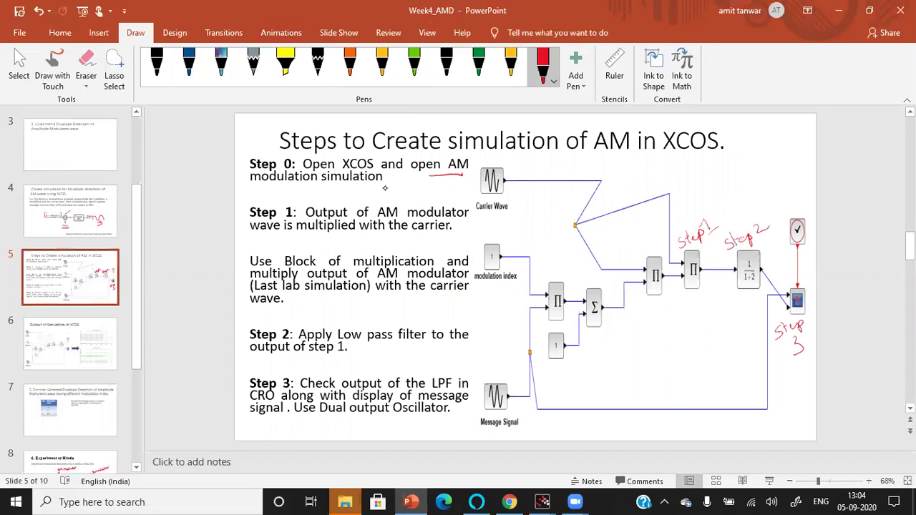
left_click_drag(260, 190, 383, 187)
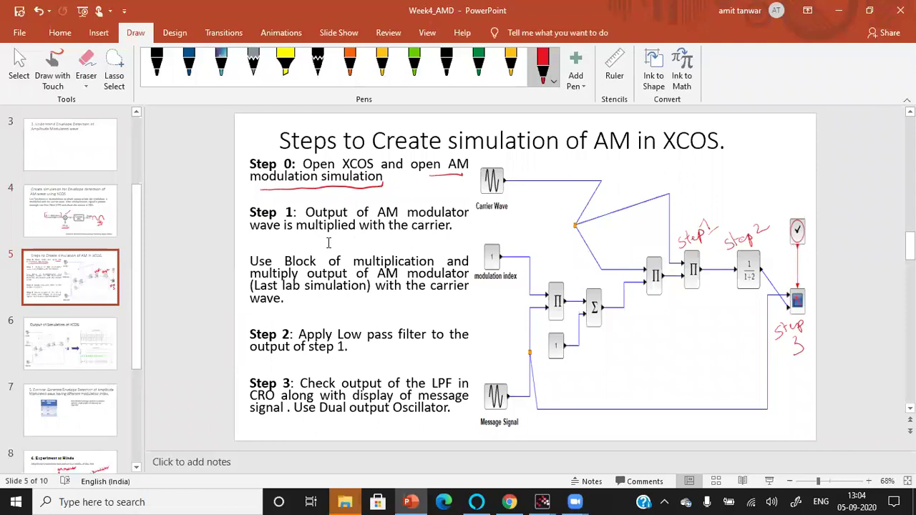
In green, circle the step 1 label, arrow into the multiplier and trace the Carrier Wave path.
left_click(478, 65)
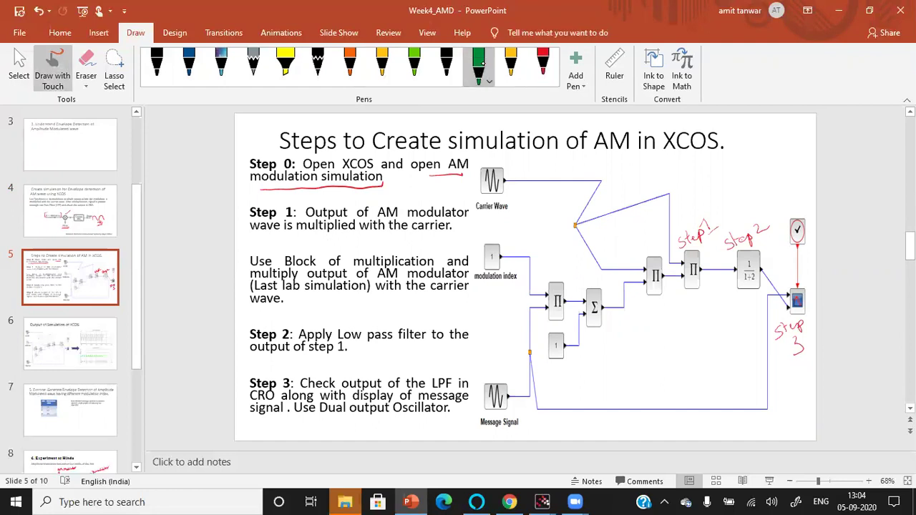
mouse_move(712, 213)
left_mouse_down()
mouse_move(674, 243)
mouse_move(727, 218)
mouse_move(709, 209)
left_mouse_up()
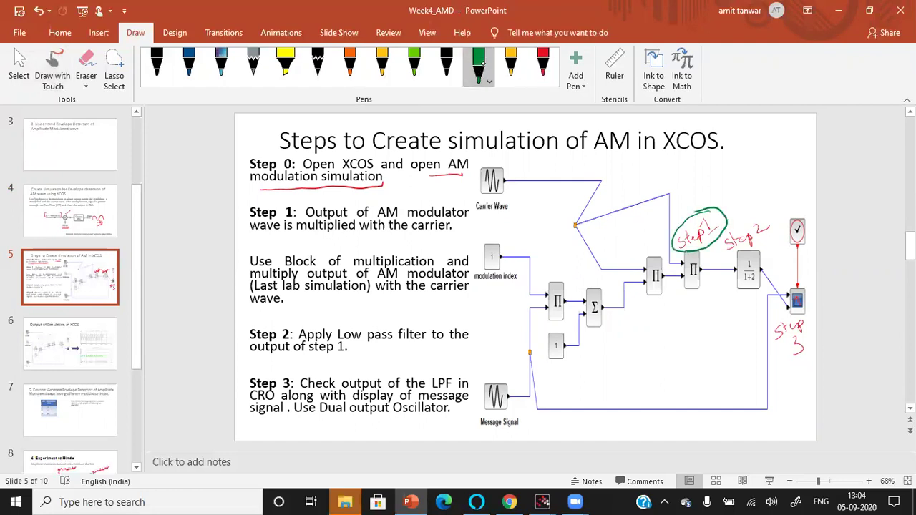
mouse_move(659, 319)
left_mouse_down()
mouse_move(673, 279)
mouse_move(679, 285)
left_mouse_up()
mouse_move(489, 218)
left_mouse_down()
mouse_move(570, 214)
mouse_move(660, 228)
mouse_move(674, 261)
left_mouse_up()
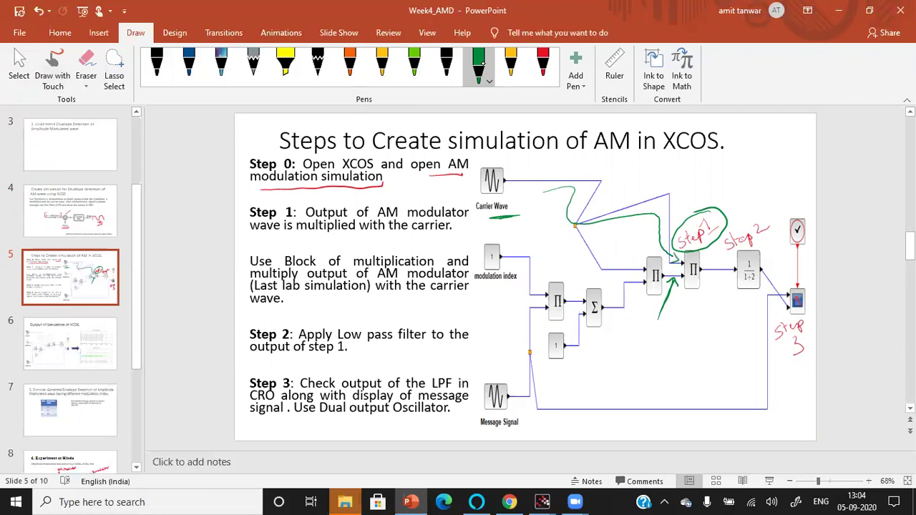
Draw a green arrow from the multiplier to the filter and tick the scope block.
mouse_move(689, 297)
left_mouse_down()
mouse_move(703, 294)
mouse_move(691, 296)
left_mouse_up()
left_click_drag(705, 275, 732, 276)
left_click_drag(733, 277, 724, 281)
left_click_drag(795, 312, 812, 304)
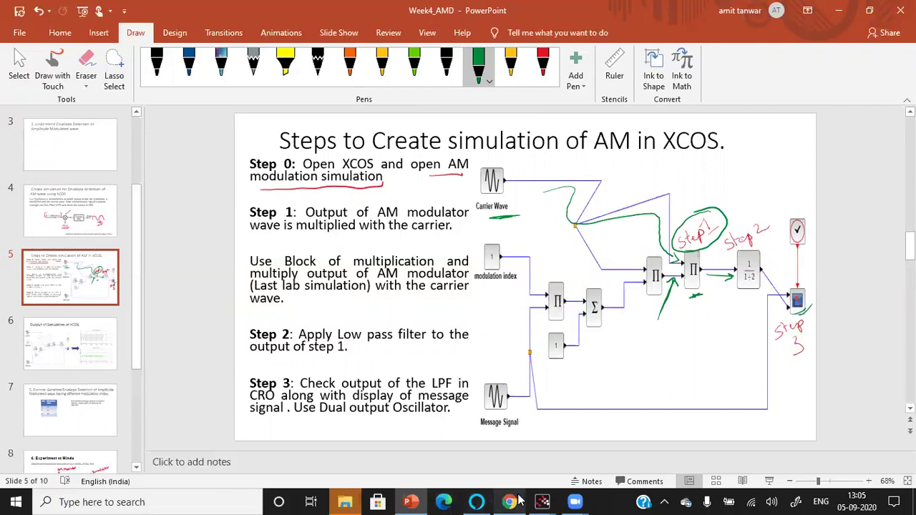
left_click(541, 501)
Bring the AM_demodulation.zcos diagram with the multiplier and Low Pass Filter to the front.
left_click(573, 440)
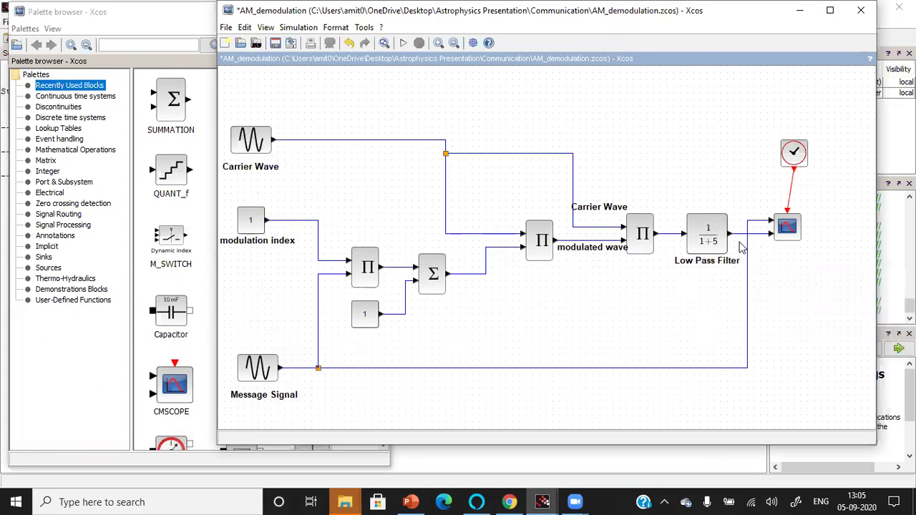
mouse_move(789, 236)
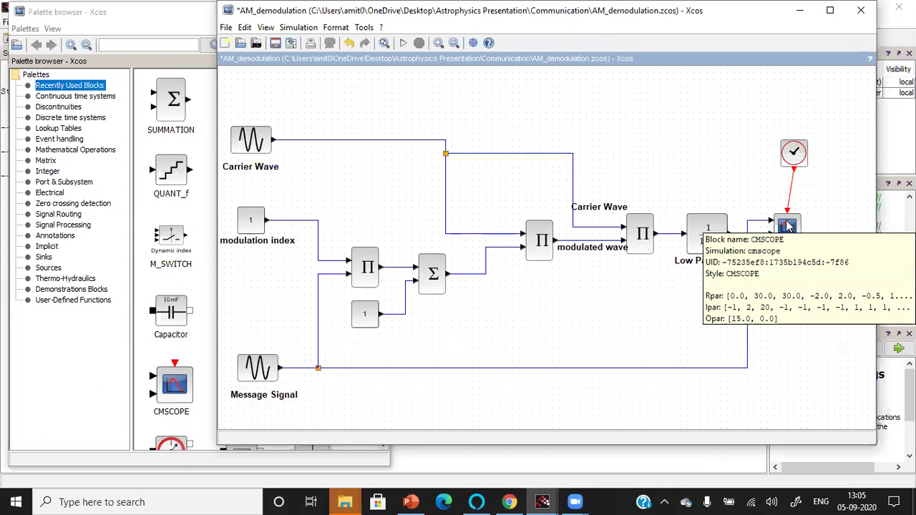
Run and stop the AM_demodulation simulation twice, then bring the scope plot window forward.
left_click(403, 44)
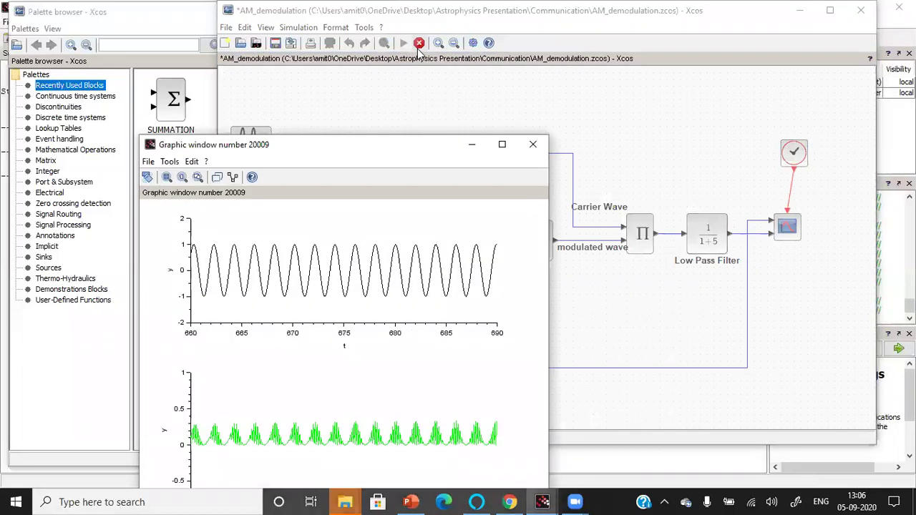
left_click(419, 45)
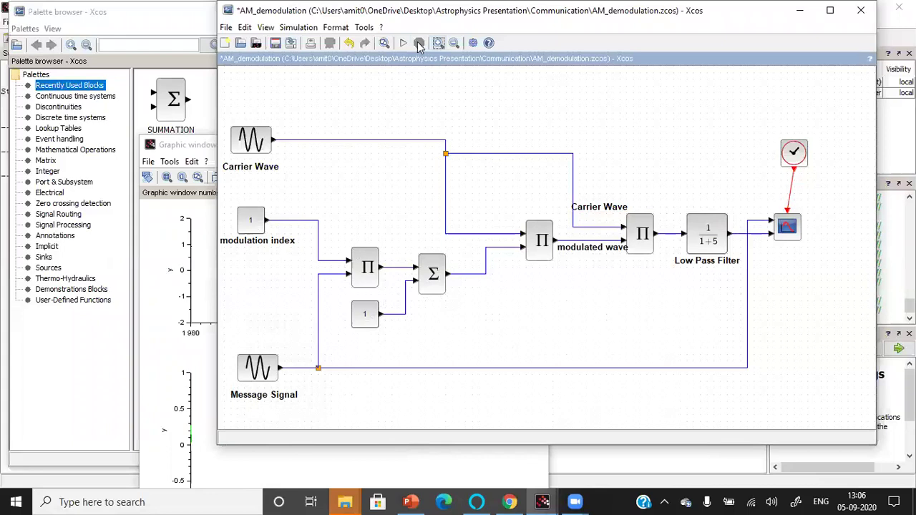
left_click(209, 219)
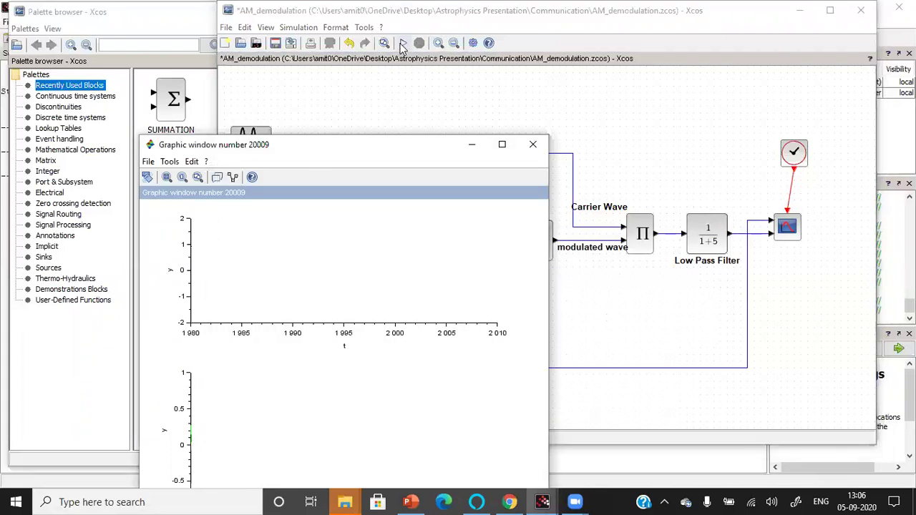
left_click(403, 43)
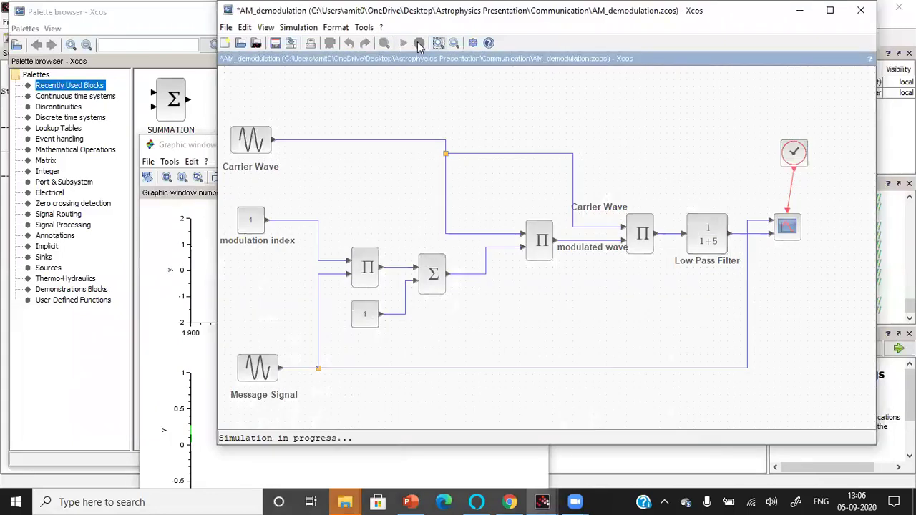
left_click(419, 44)
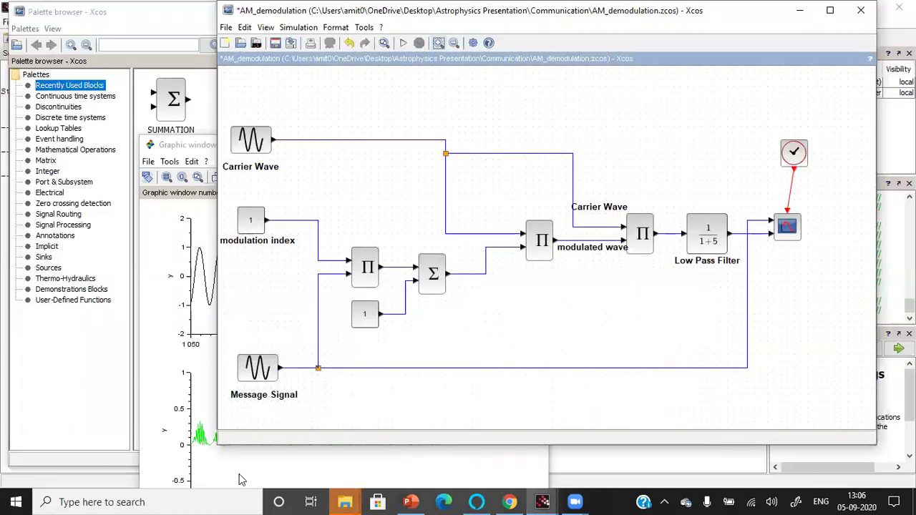
left_click(241, 480)
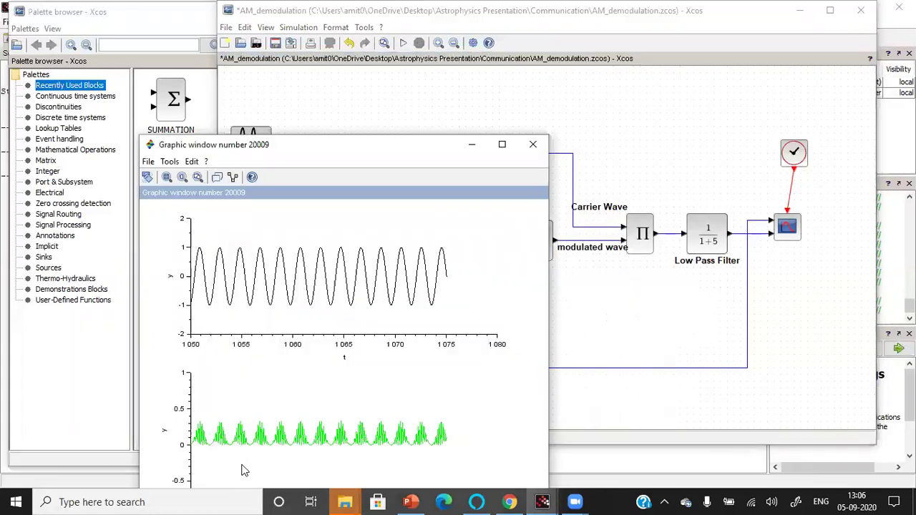
left_click(500, 146)
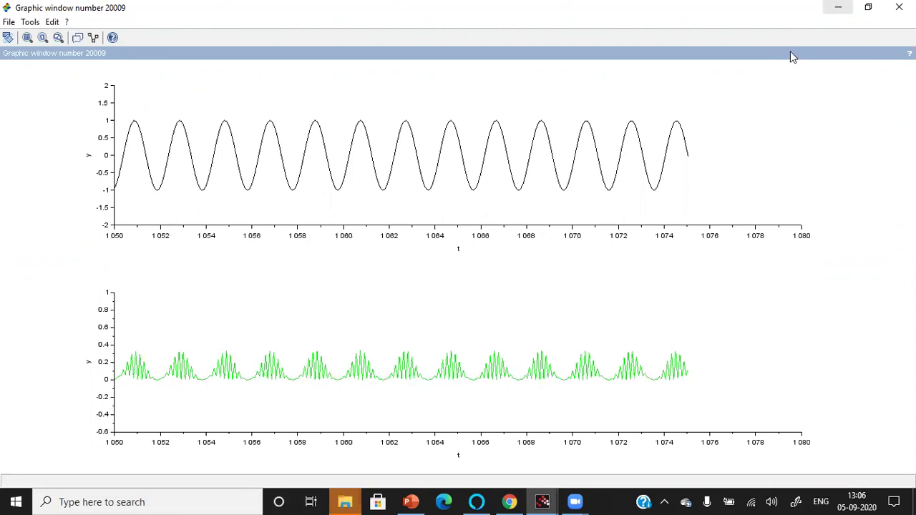
Return to PowerPoint and open slide 6, 'Output of Simulation of XCOS'.
left_click(409, 502)
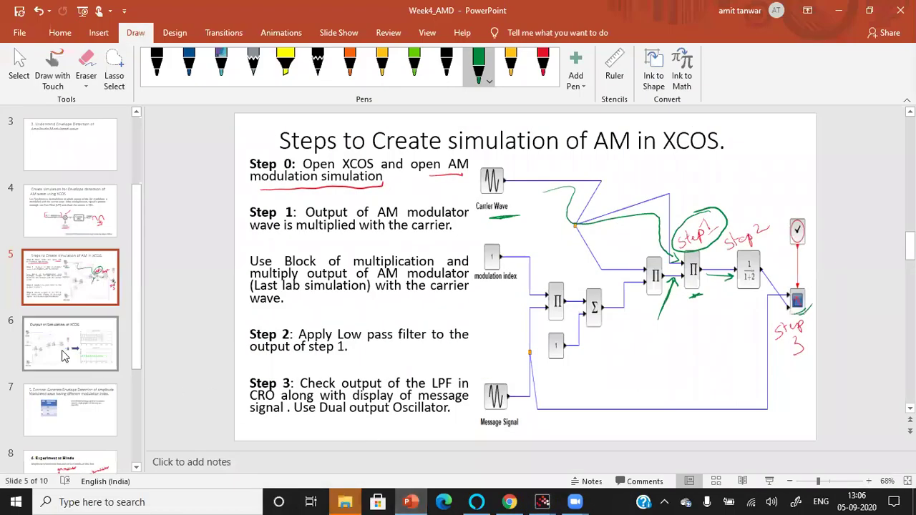
left_click(65, 354)
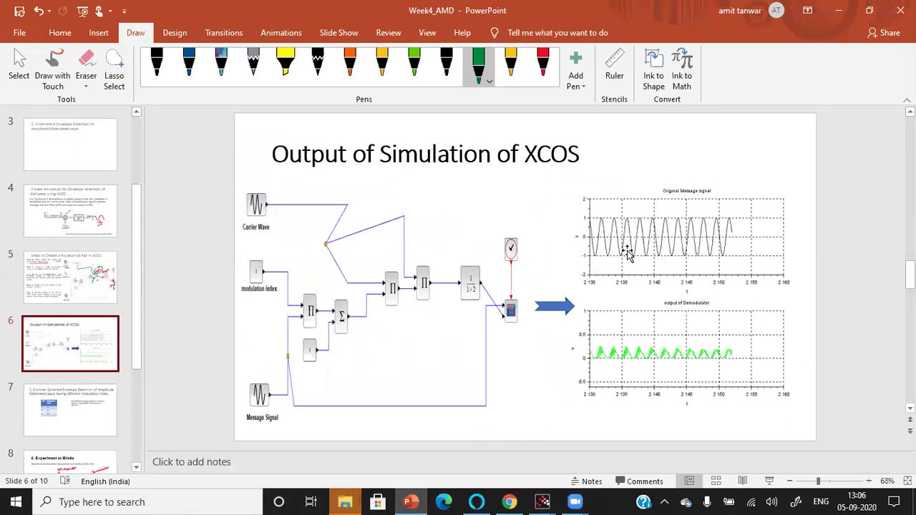